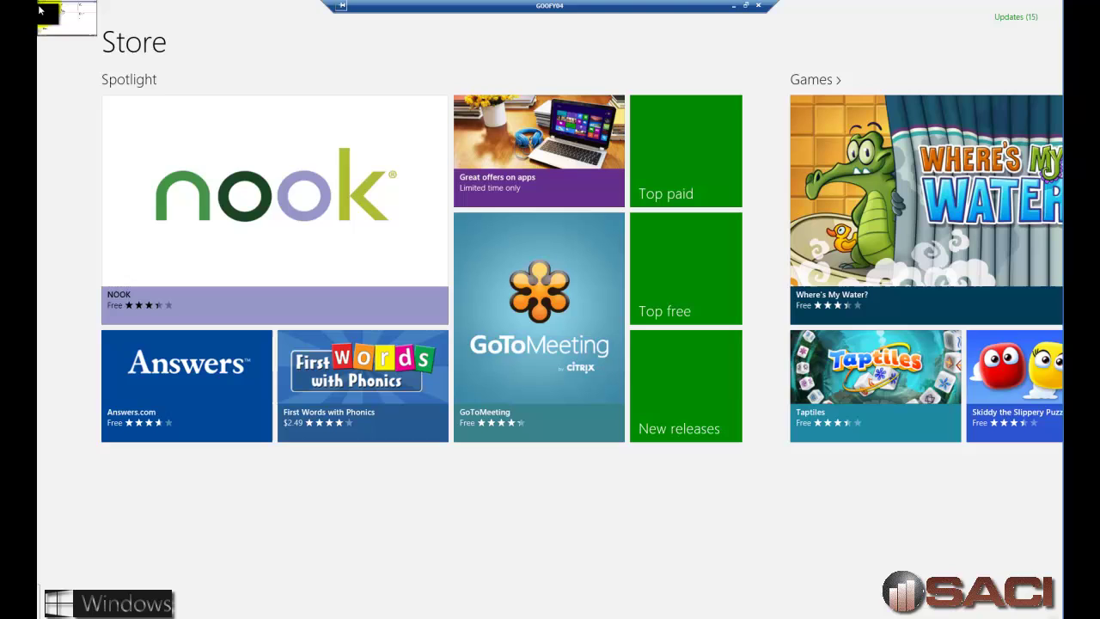
- Switch to Microsoft Dynamics GP, view the Sales Transaction Entry window, and close it
left_click(47, 13)
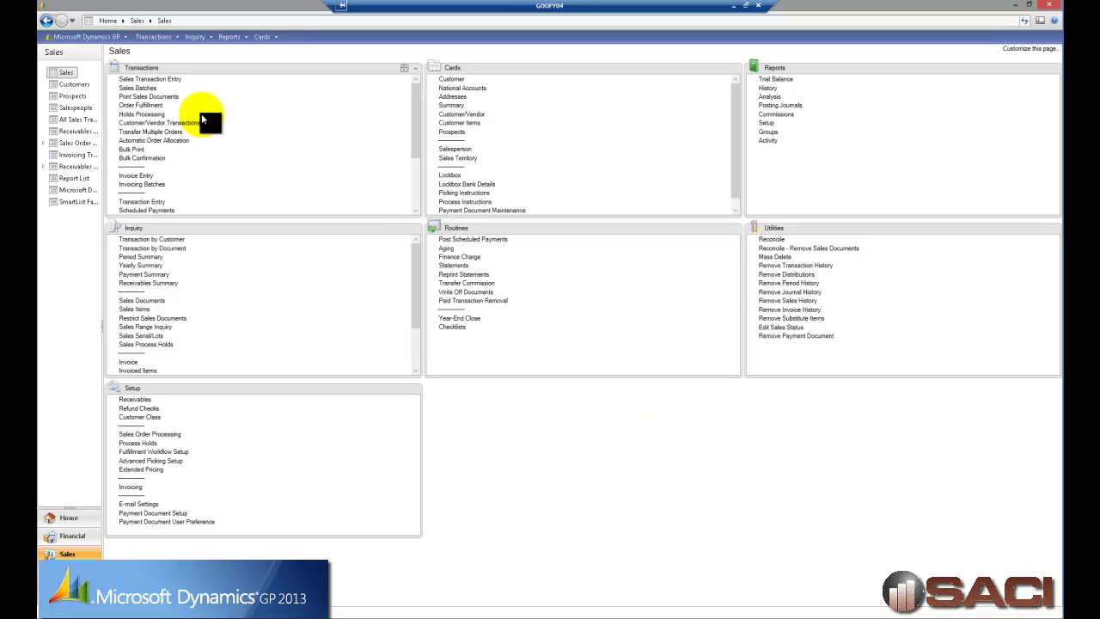
left_click(164, 79)
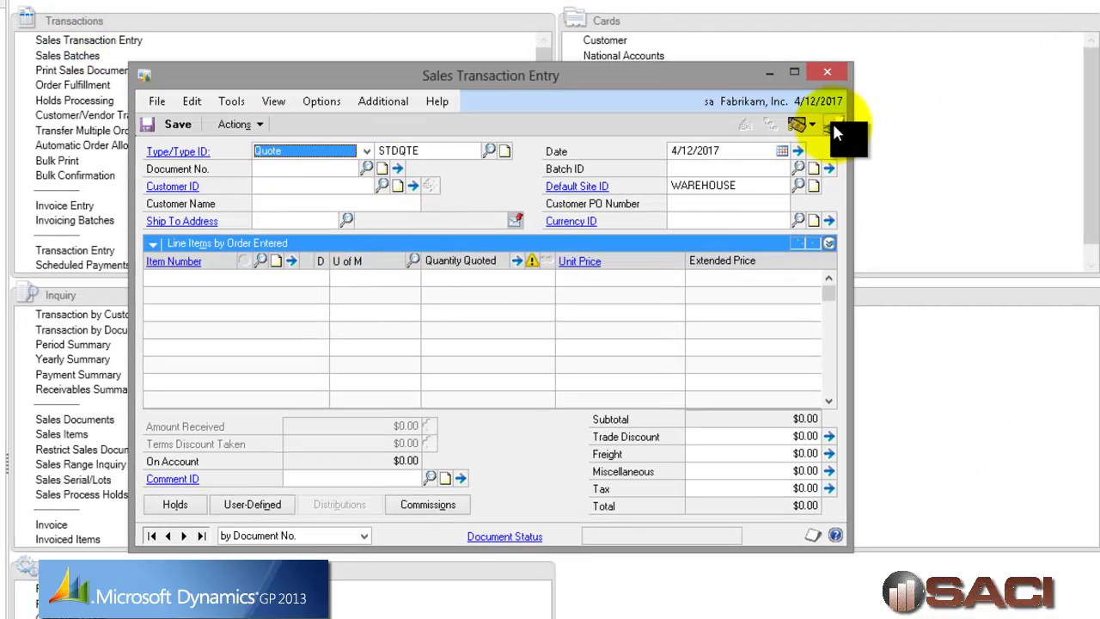
left_click(826, 72)
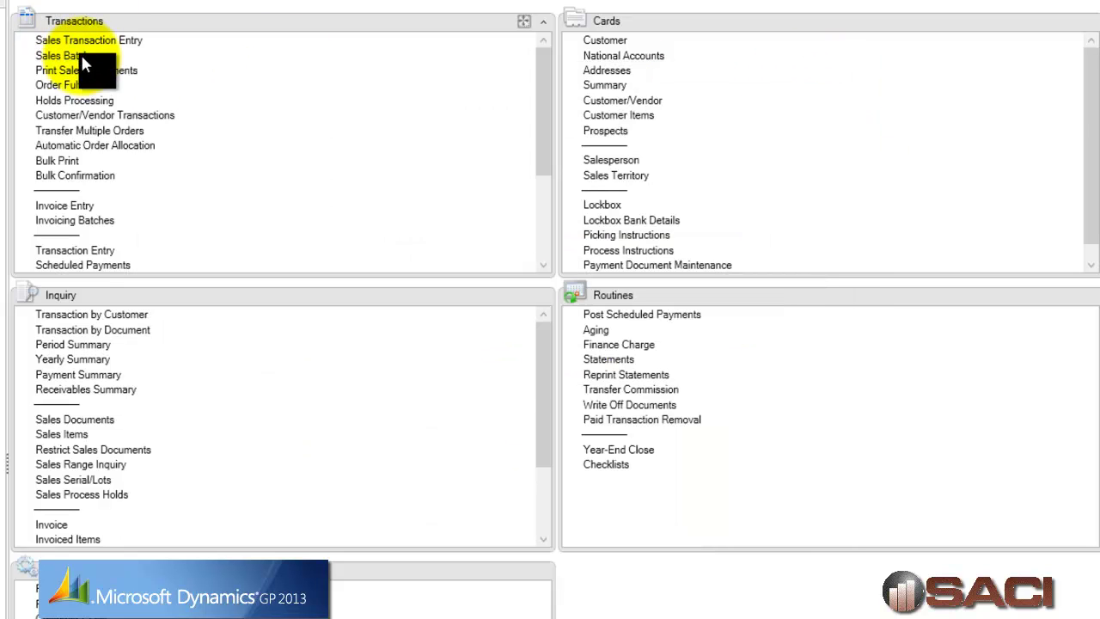
- Examine the document print options for sales batch DOCS and the options in the Print Sales Documents window, closing each window after viewing
left_click(81, 55)
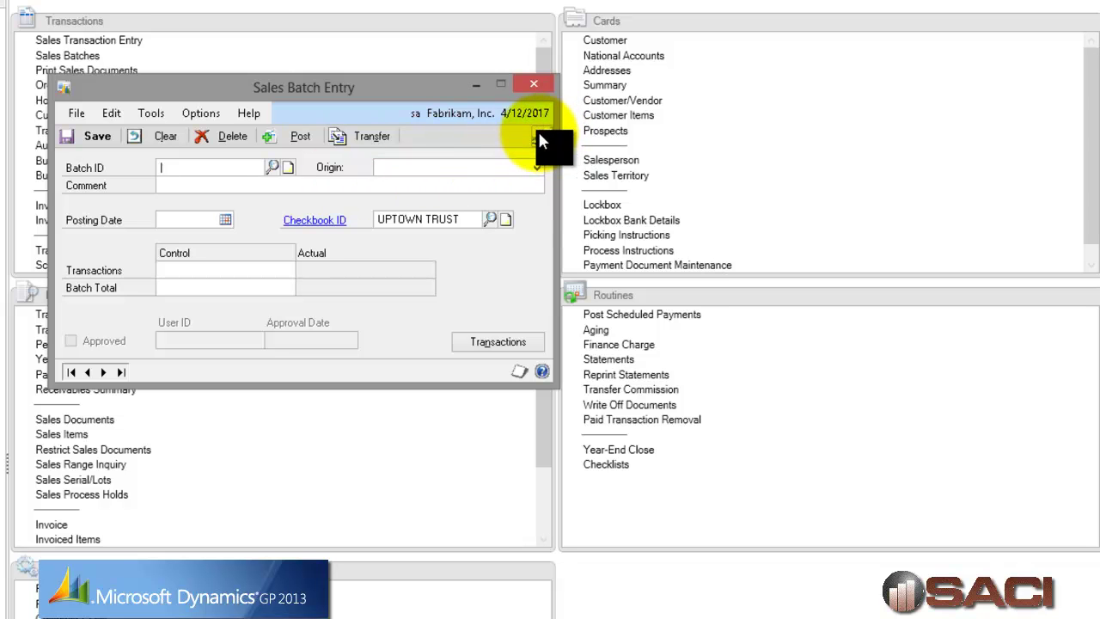
left_click(271, 167)
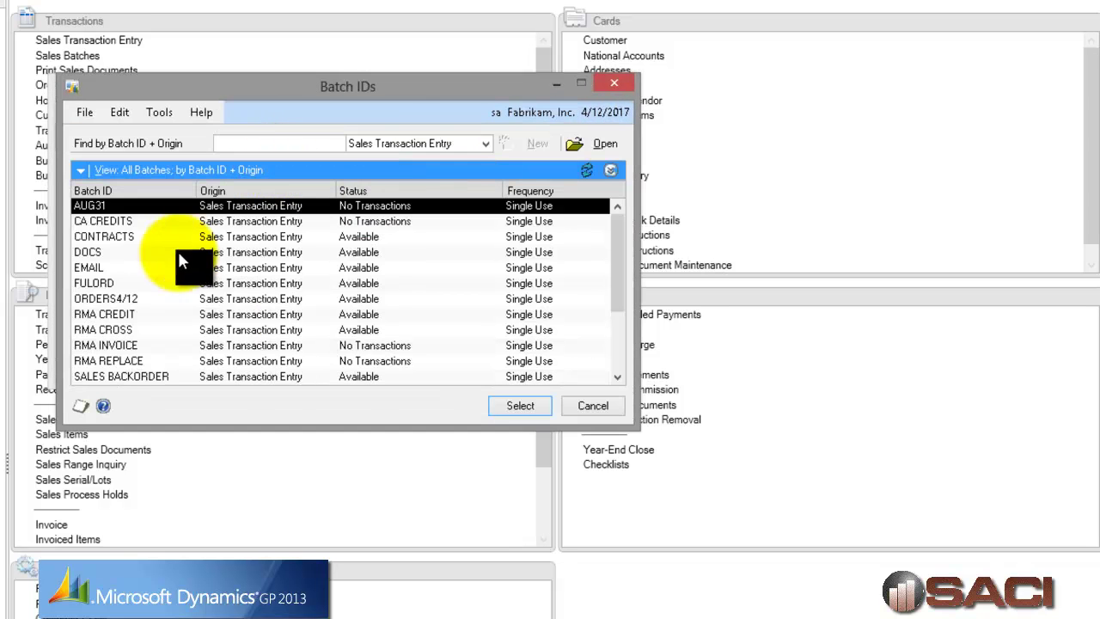
double_click(177, 246)
left_click(539, 133)
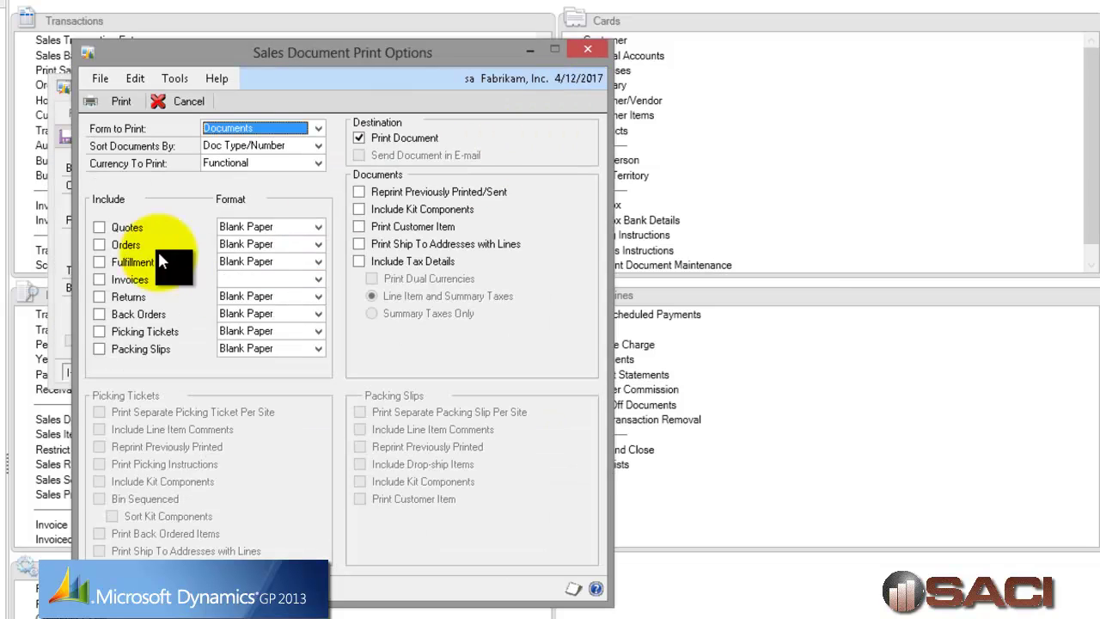
left_click(587, 49)
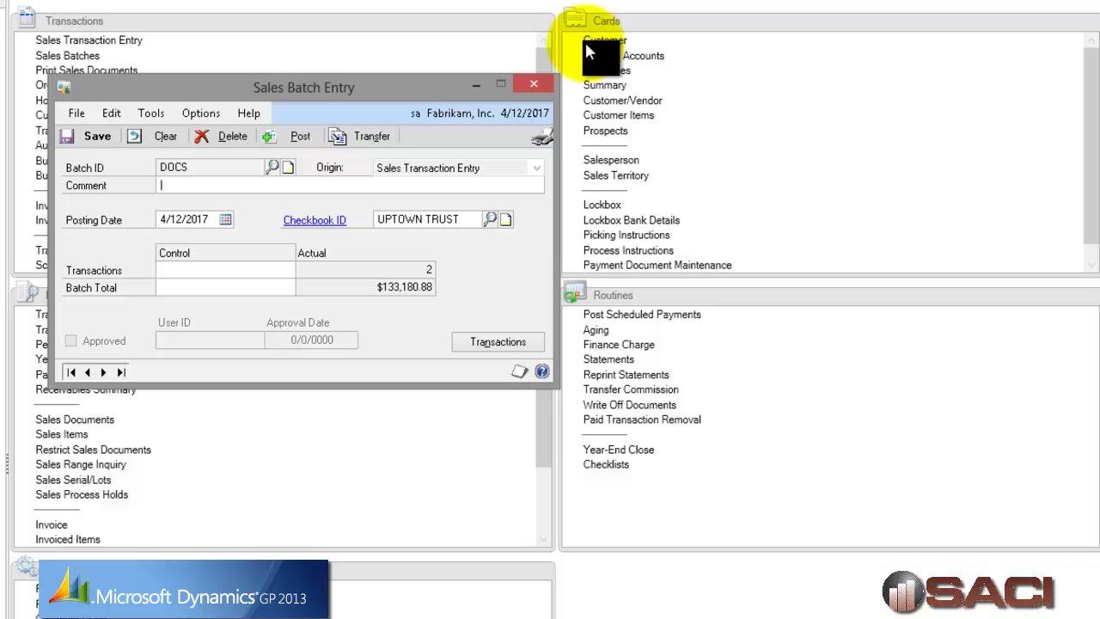
left_click(533, 85)
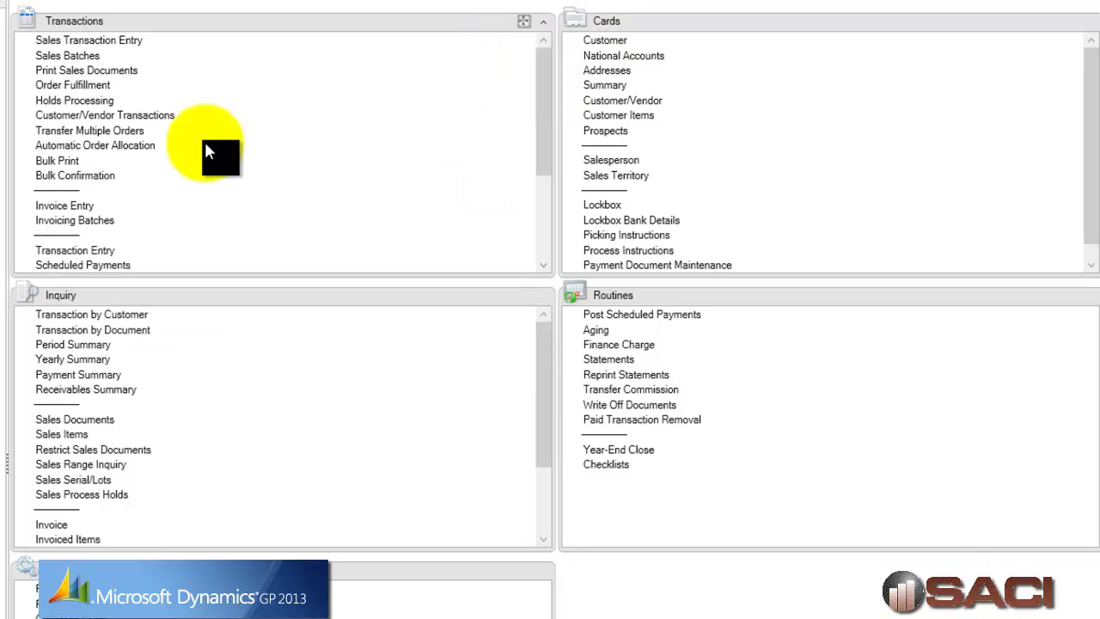
left_click(70, 71)
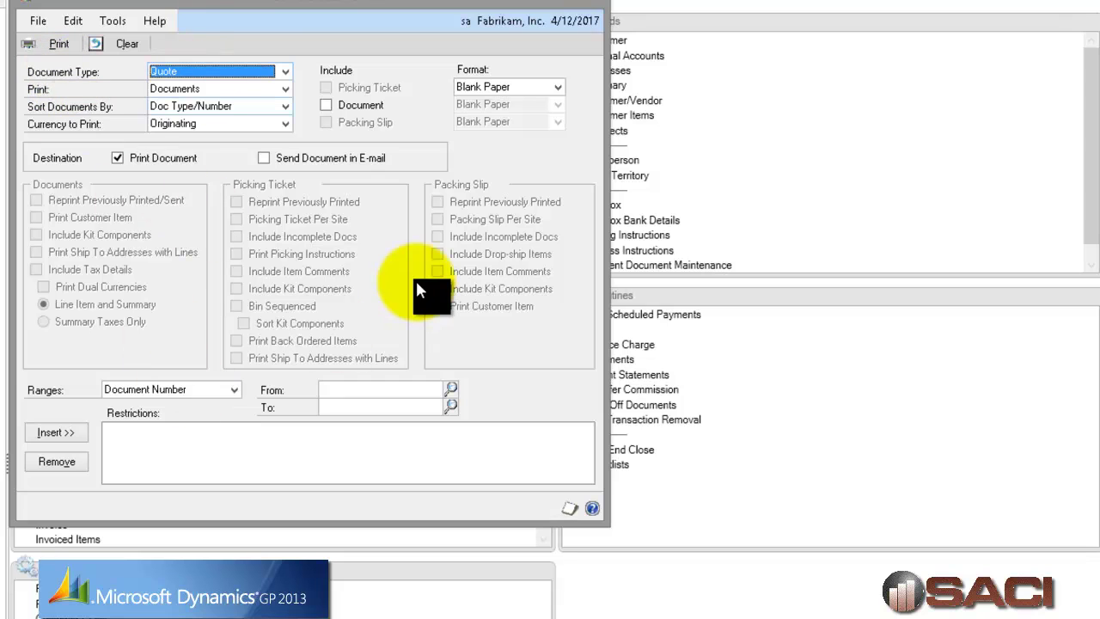
left_click(593, 3)
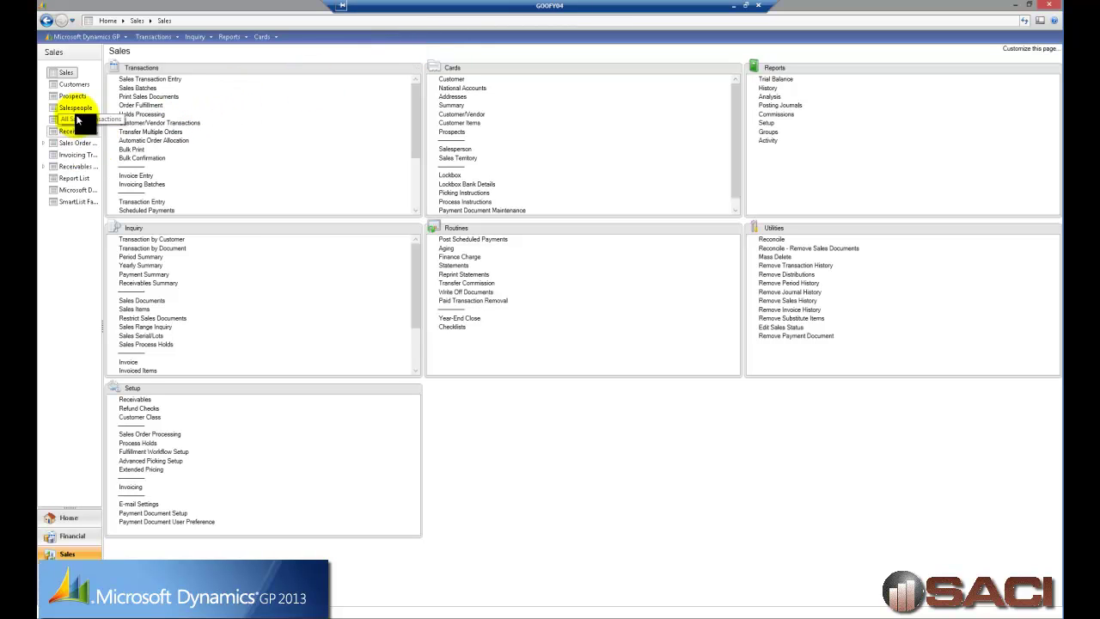
- Expand the Sales Order Transactions entry, widen the navigation pane to show full names, and open the Sales Order Transactions list
left_click(42, 143)
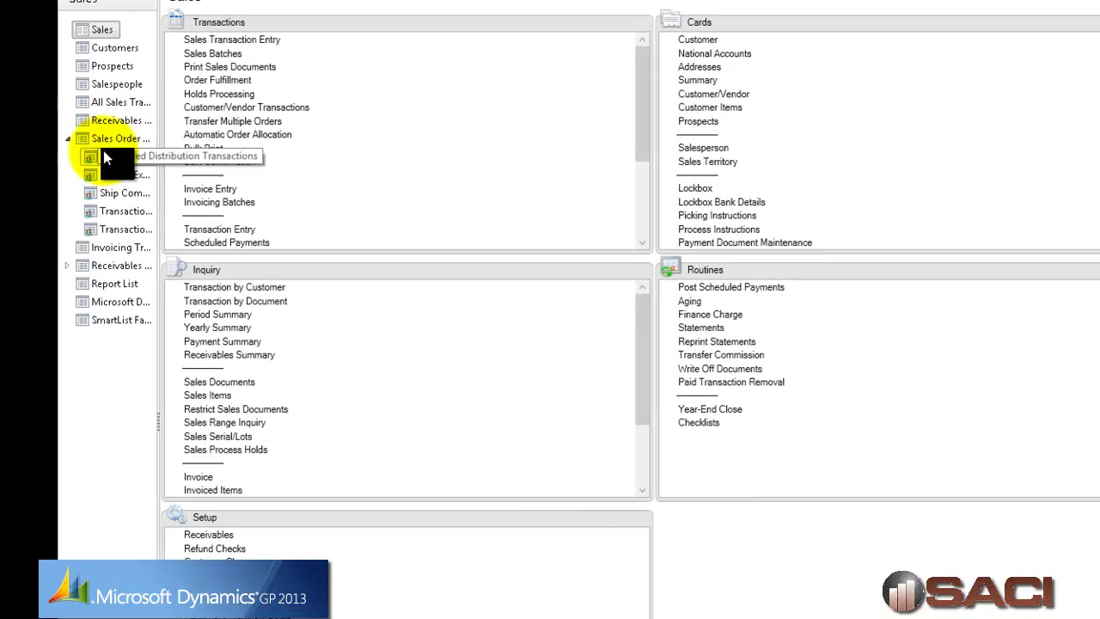
left_click_drag(158, 188, 293, 188)
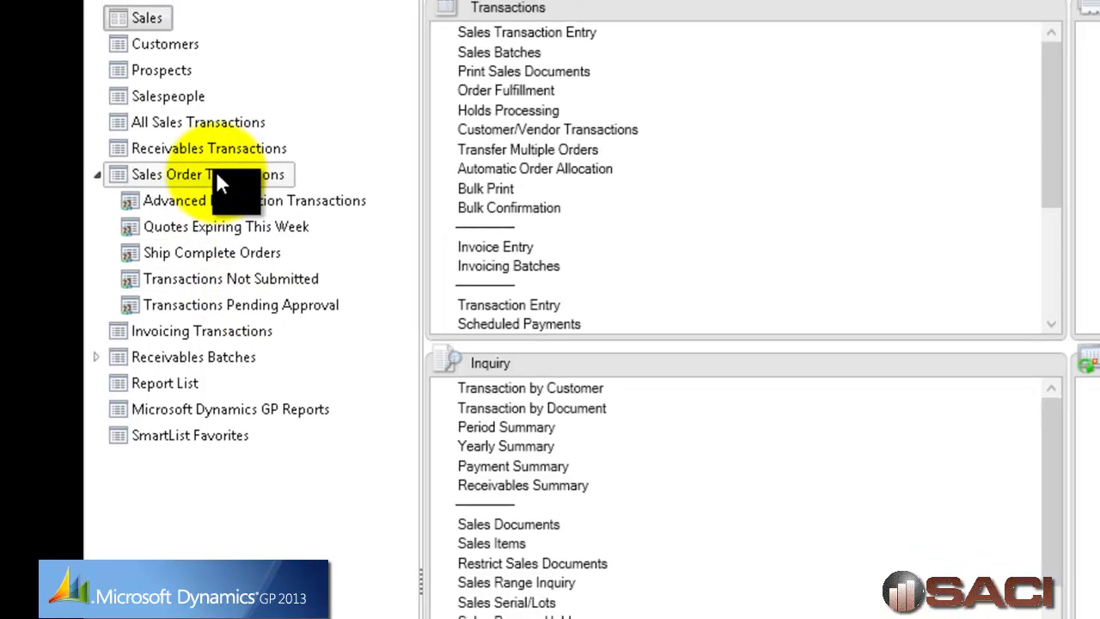
left_click(216, 174)
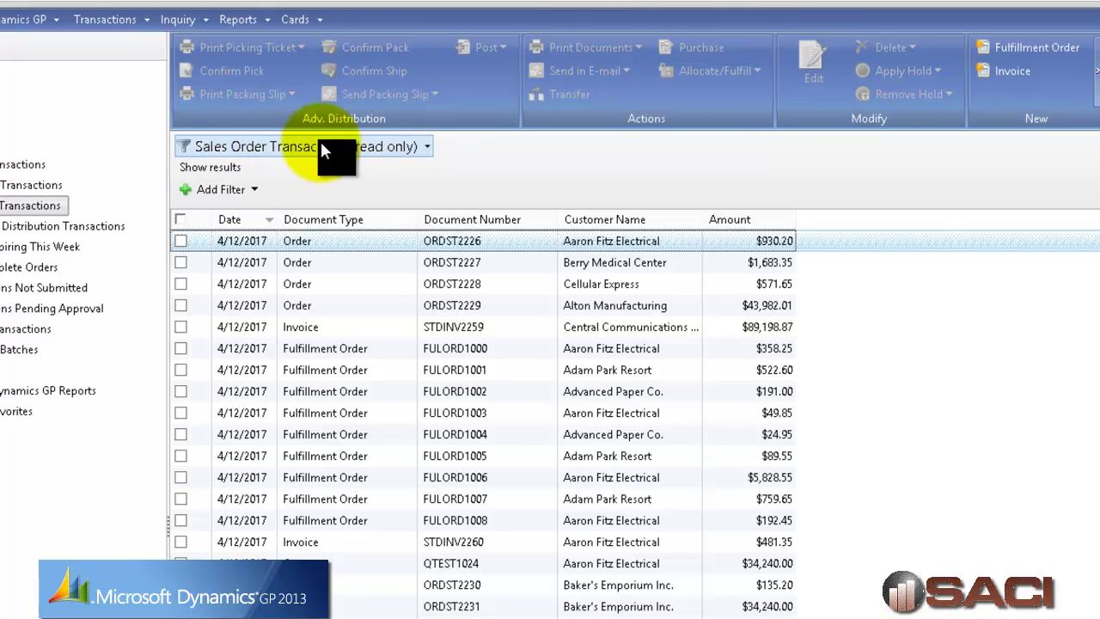
- Save a copy of the read-only list view under the name "Sales Order Transactions - Work"
left_click(428, 146)
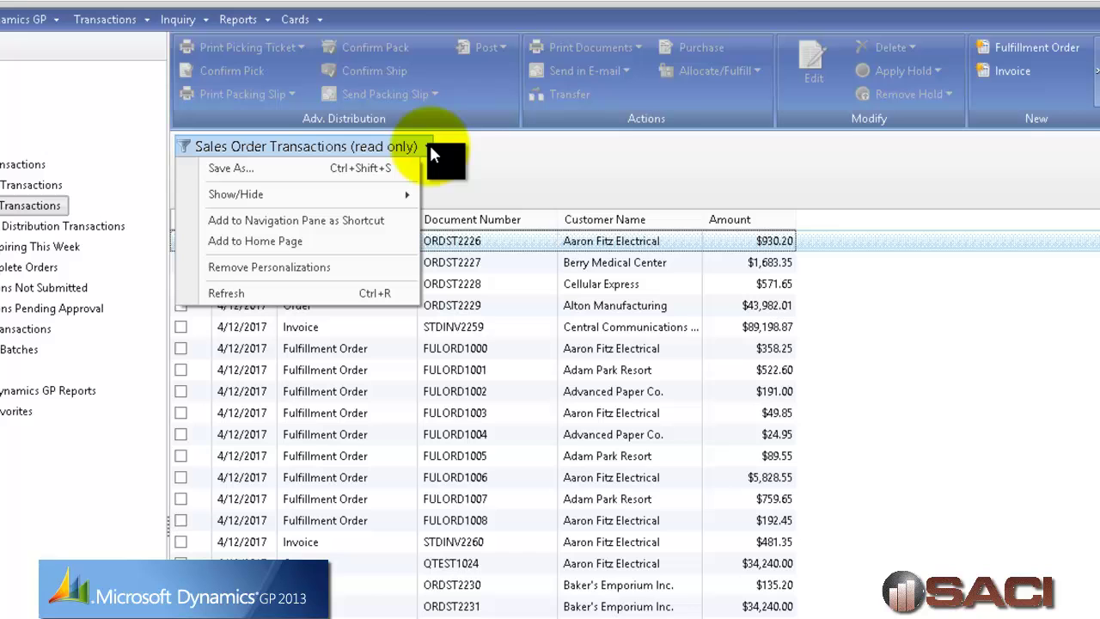
left_click(344, 172)
left_click(713, 498)
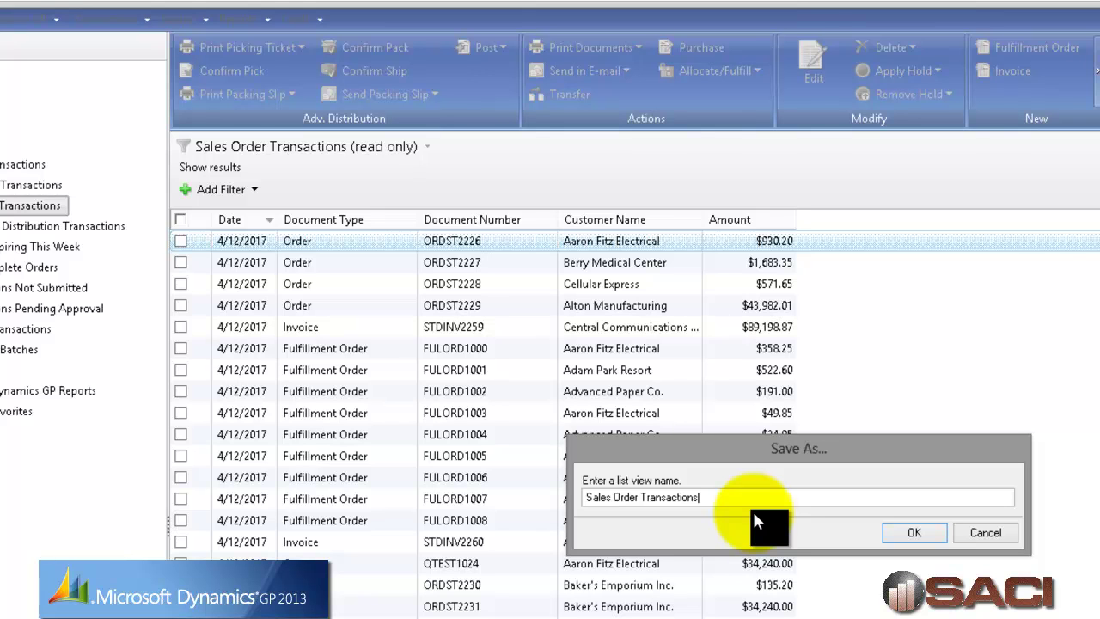
type("- Work")
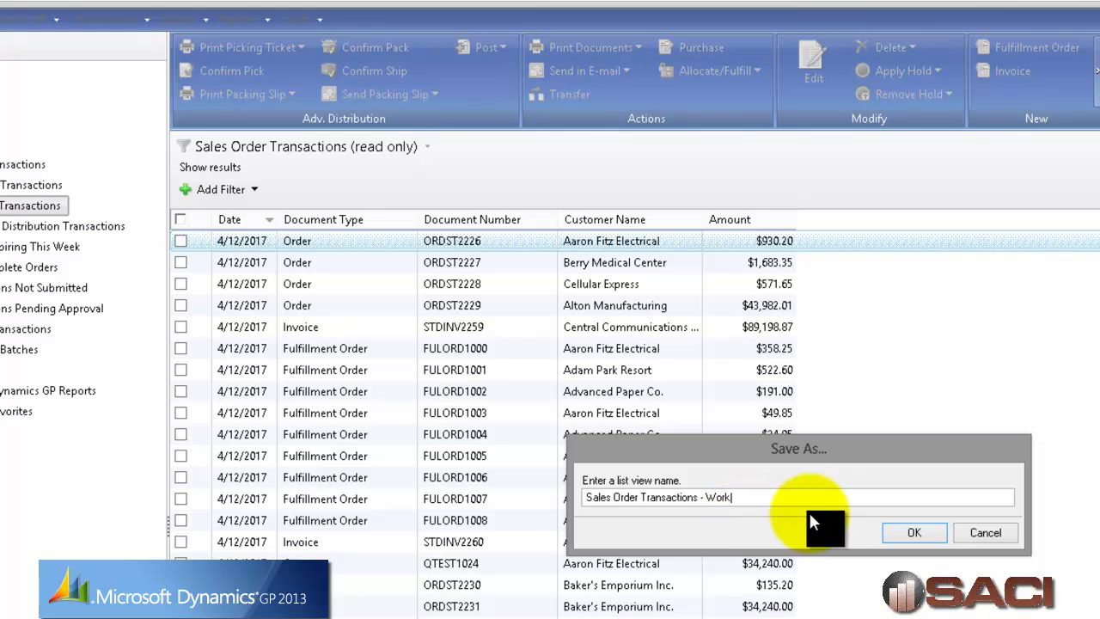
left_click(910, 529)
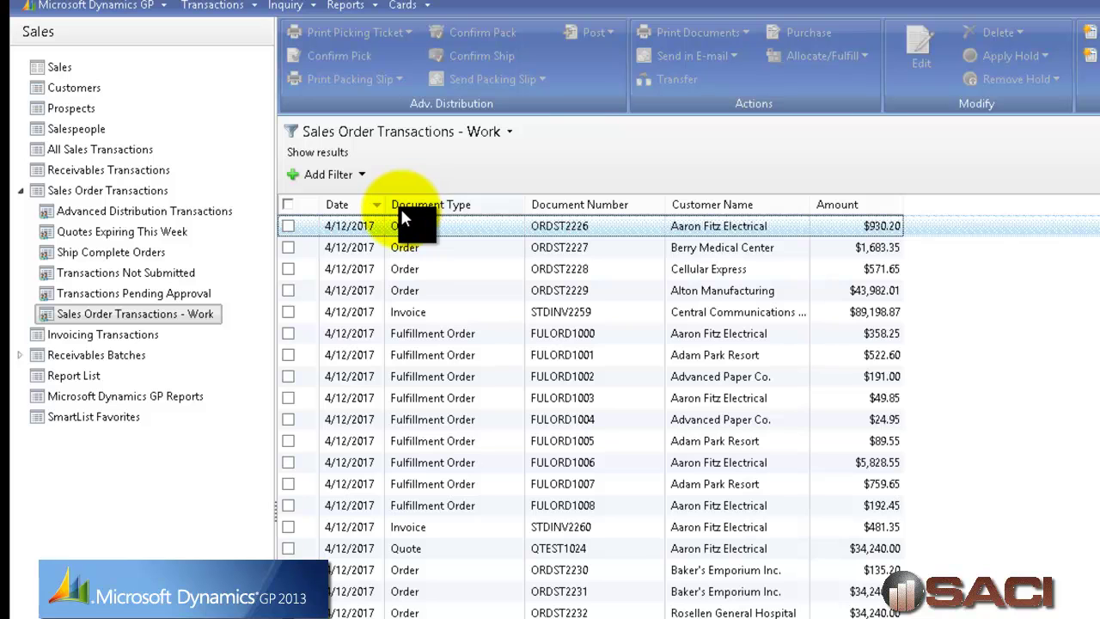
- Filter the new list view to show results where Status is Work, and save the view
left_click(319, 182)
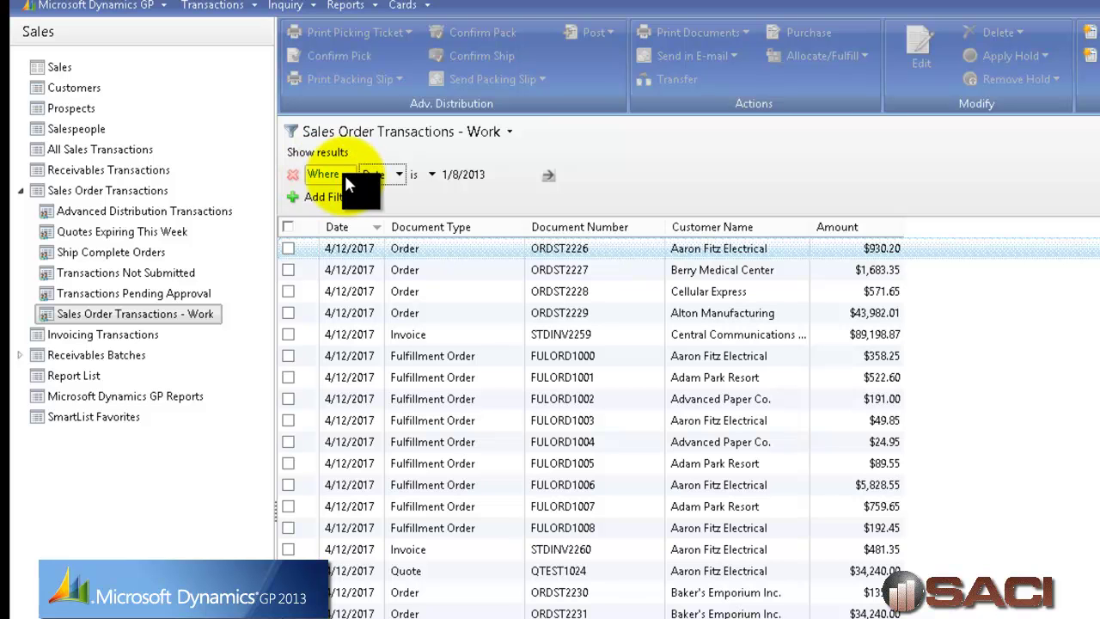
left_click(344, 172)
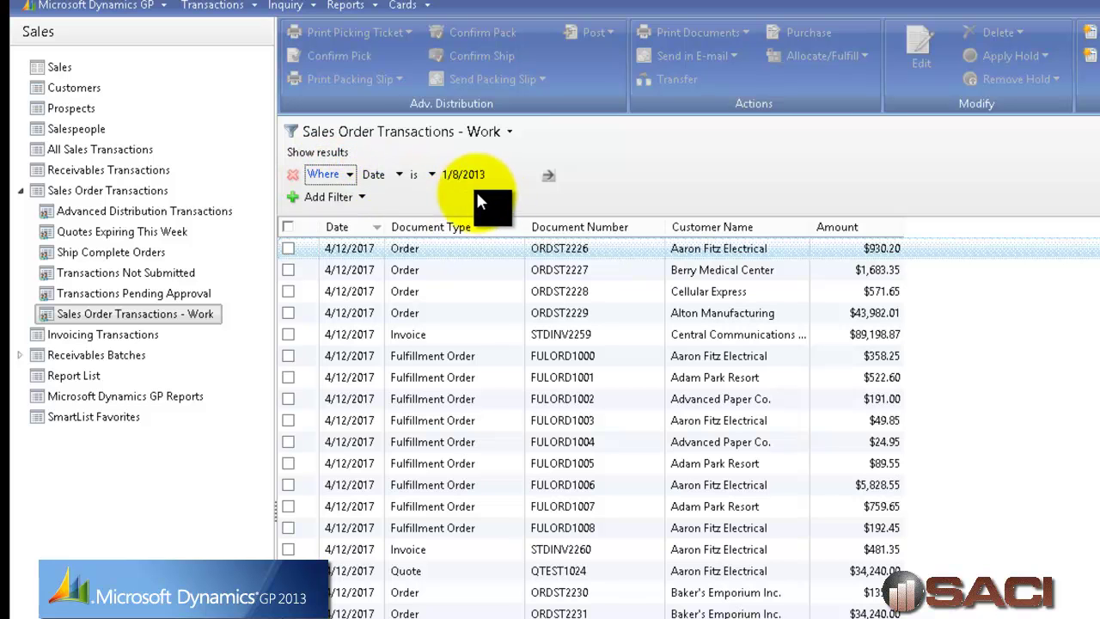
left_click(396, 173)
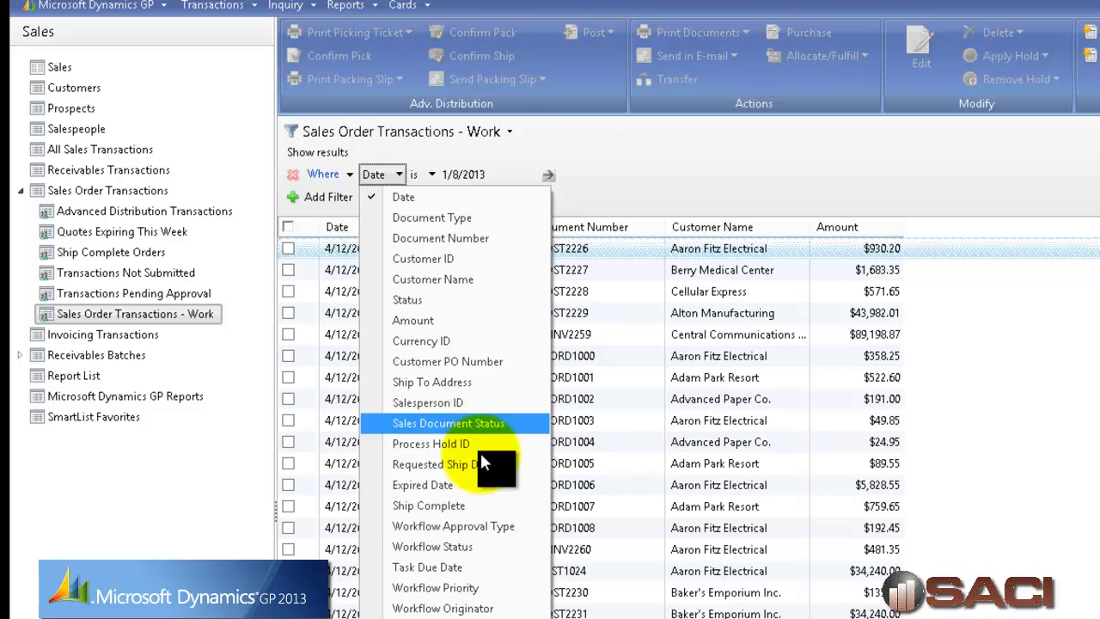
left_click(406, 296)
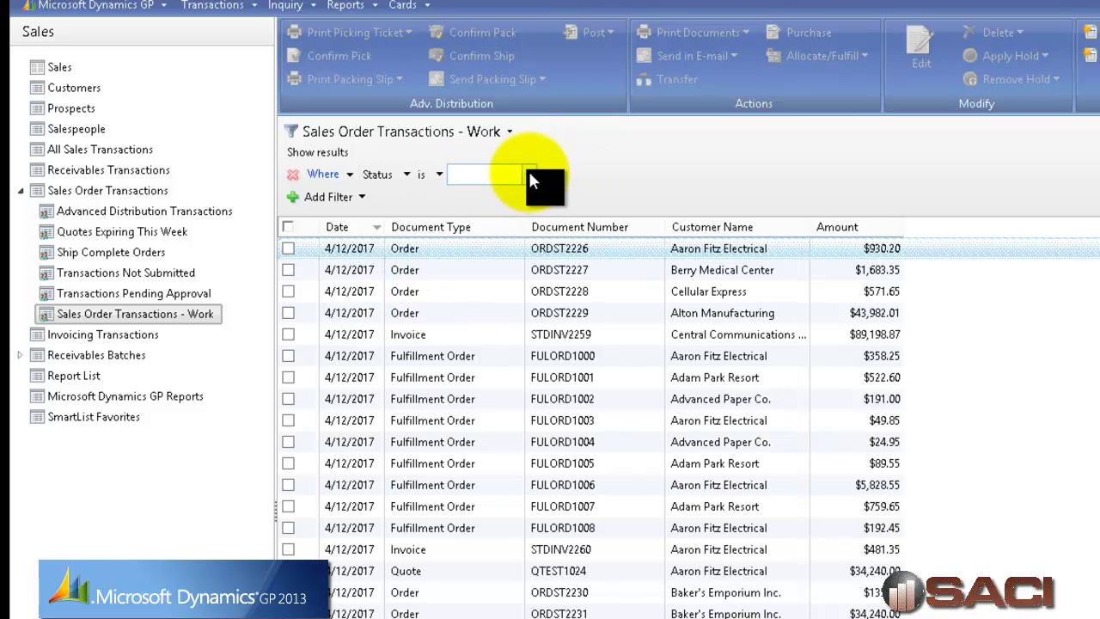
left_click(527, 174)
left_click(505, 192)
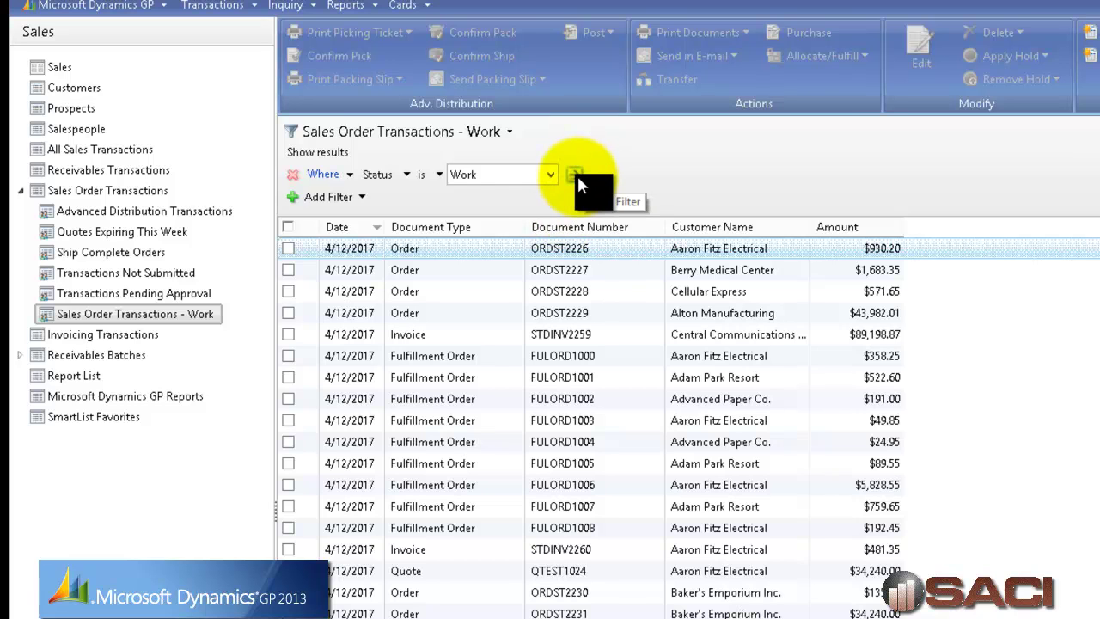
left_click(573, 175)
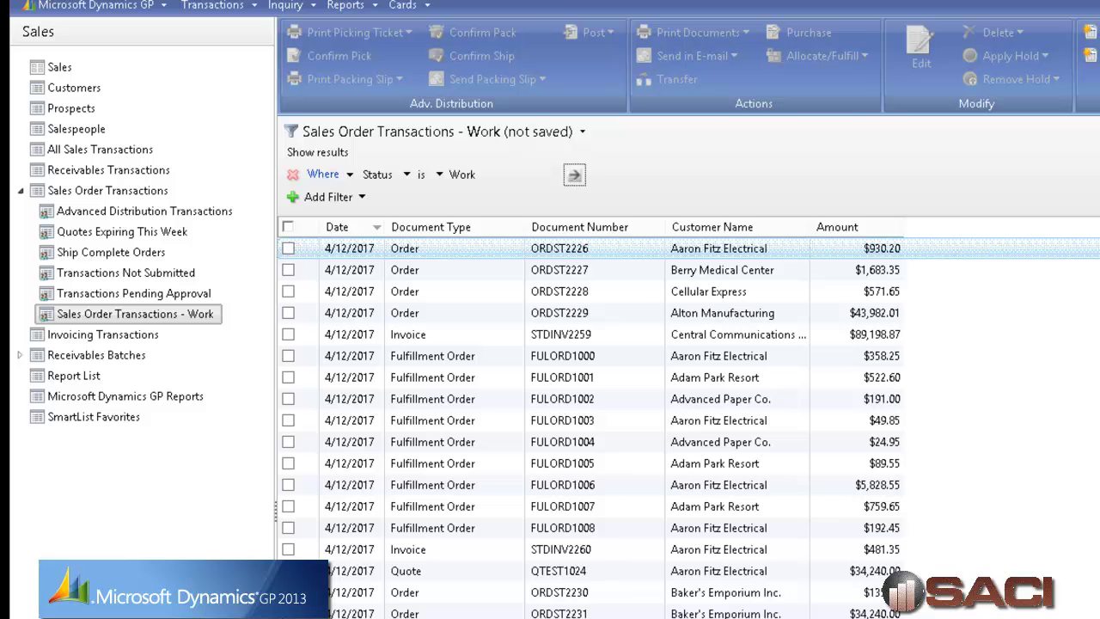
left_click(579, 133)
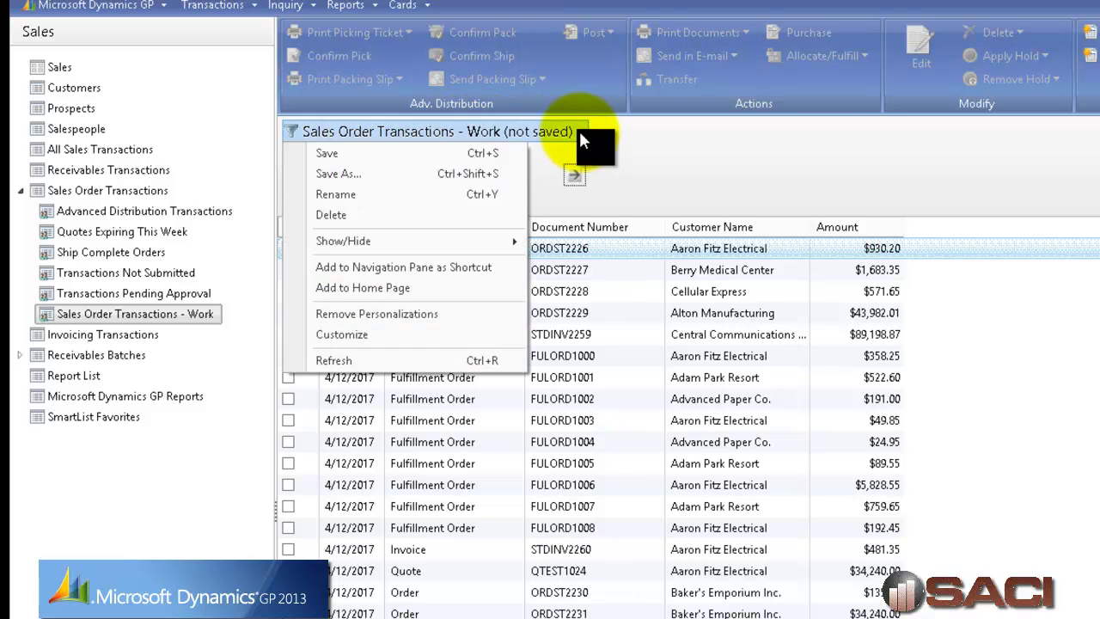
left_click(423, 152)
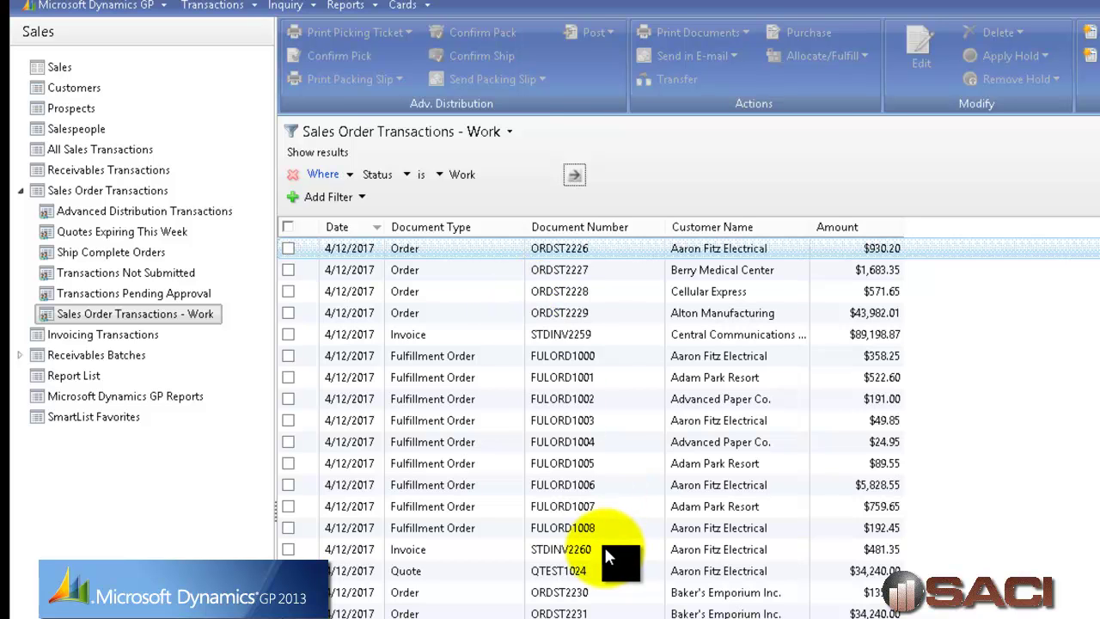
- Add a second filter condition, And Document Type is Invoice, and apply it to the list
left_click(314, 196)
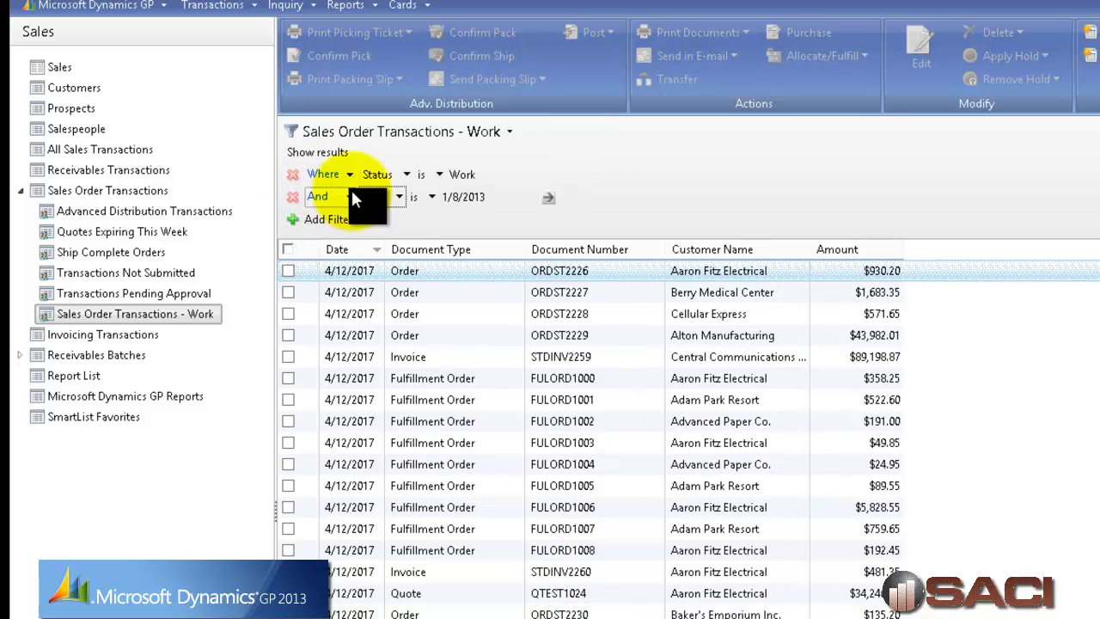
left_click(401, 192)
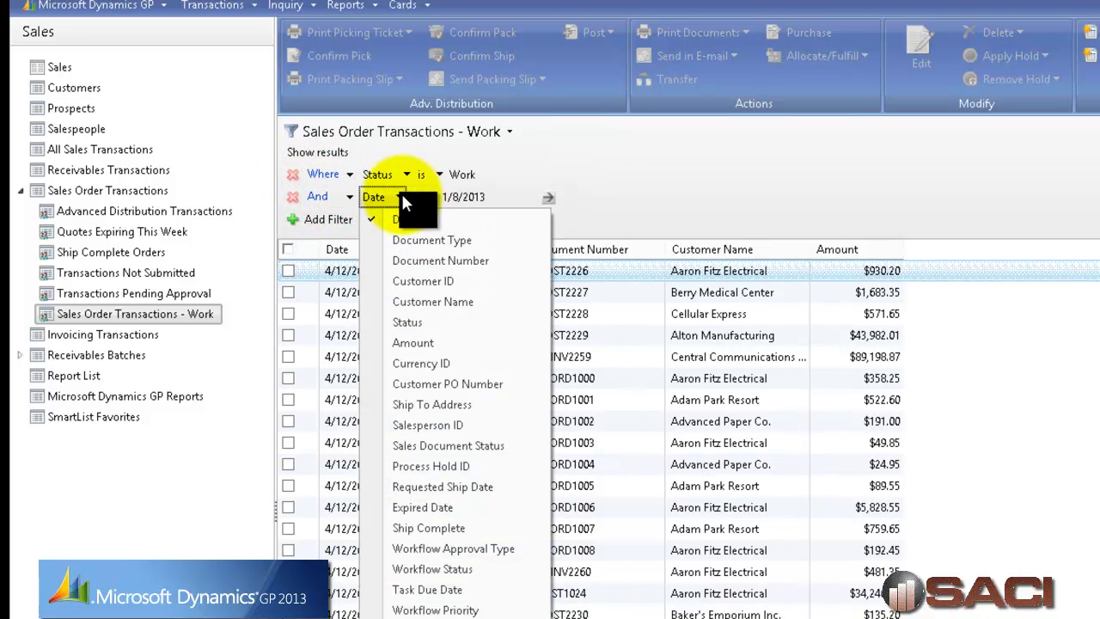
left_click(426, 240)
left_click(575, 197)
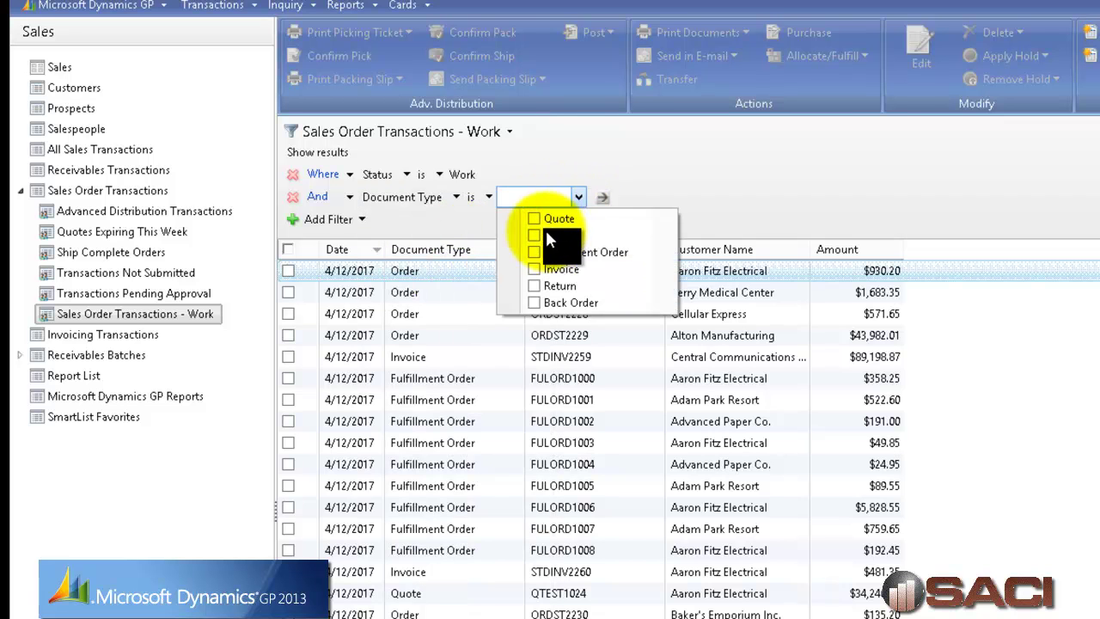
left_click(534, 235)
left_click(535, 234)
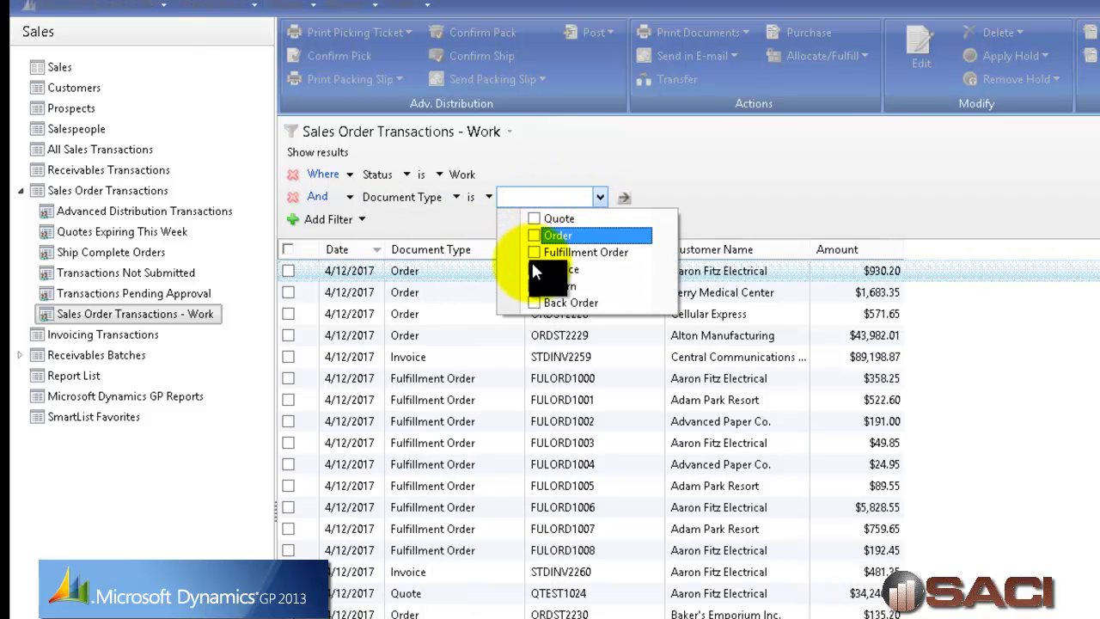
left_click(533, 268)
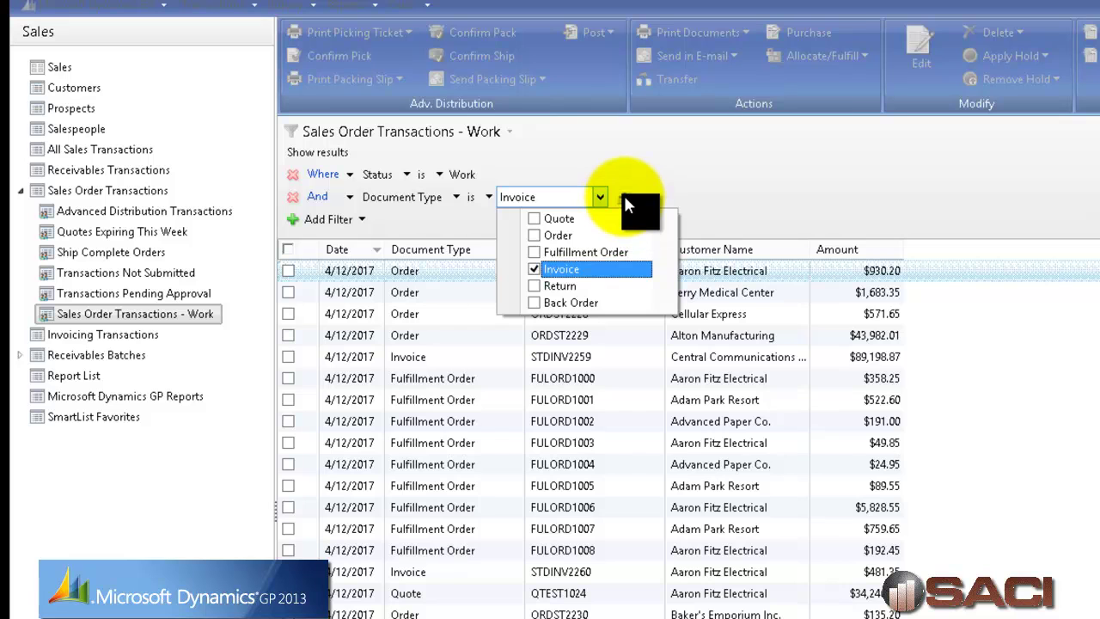
left_click(625, 199)
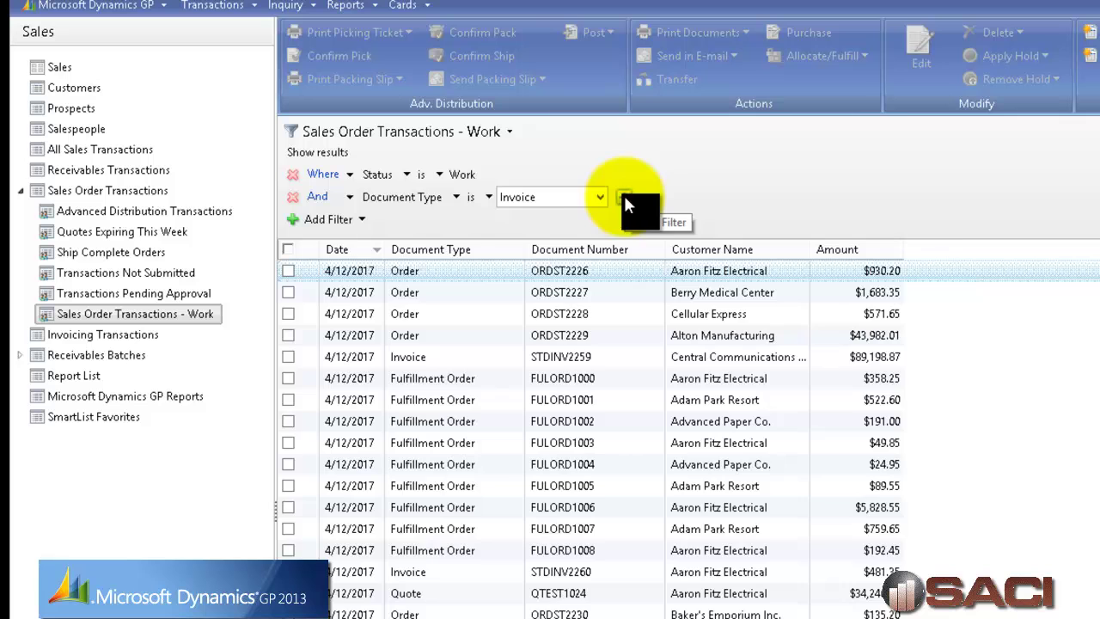
left_click(574, 175)
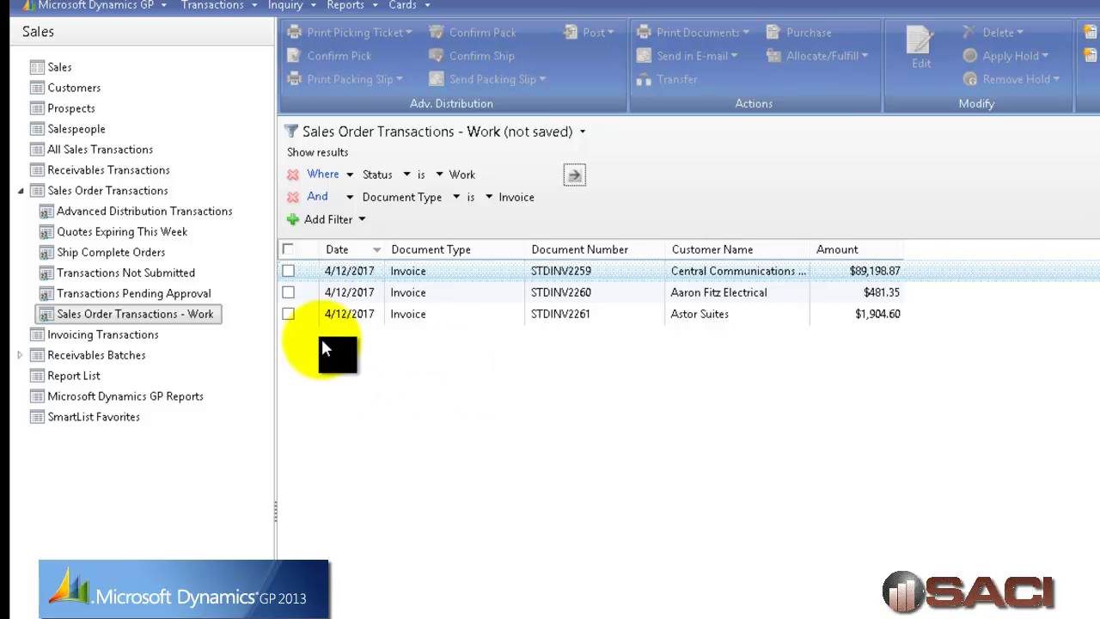
- Mark the Central Communications and Astor Suites invoices and open the Print Documents options for them
left_click(289, 272)
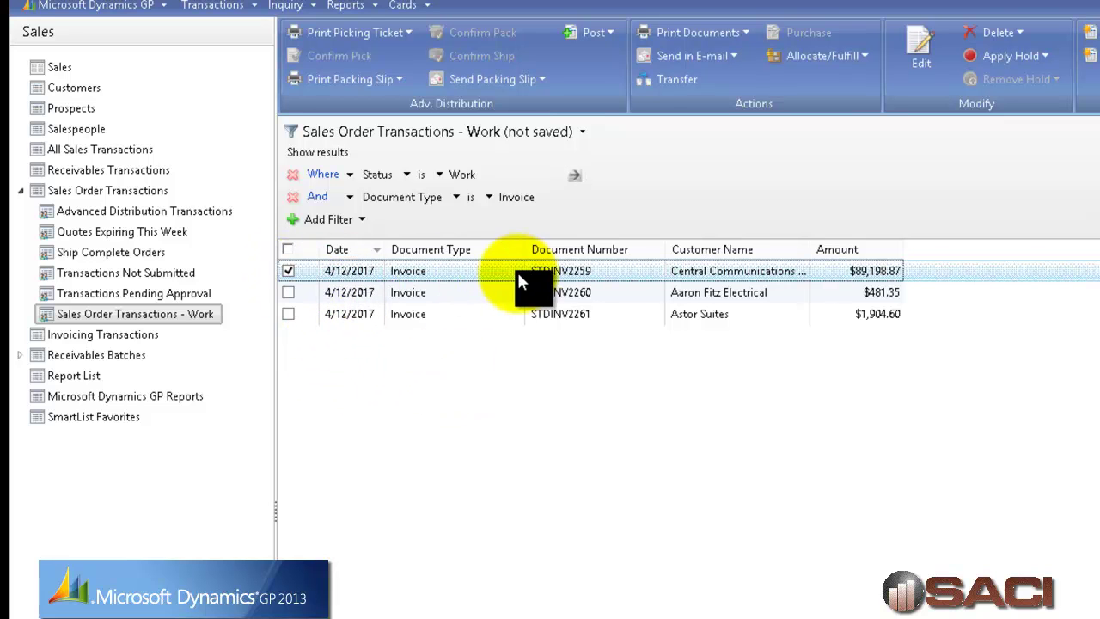
left_click(288, 314)
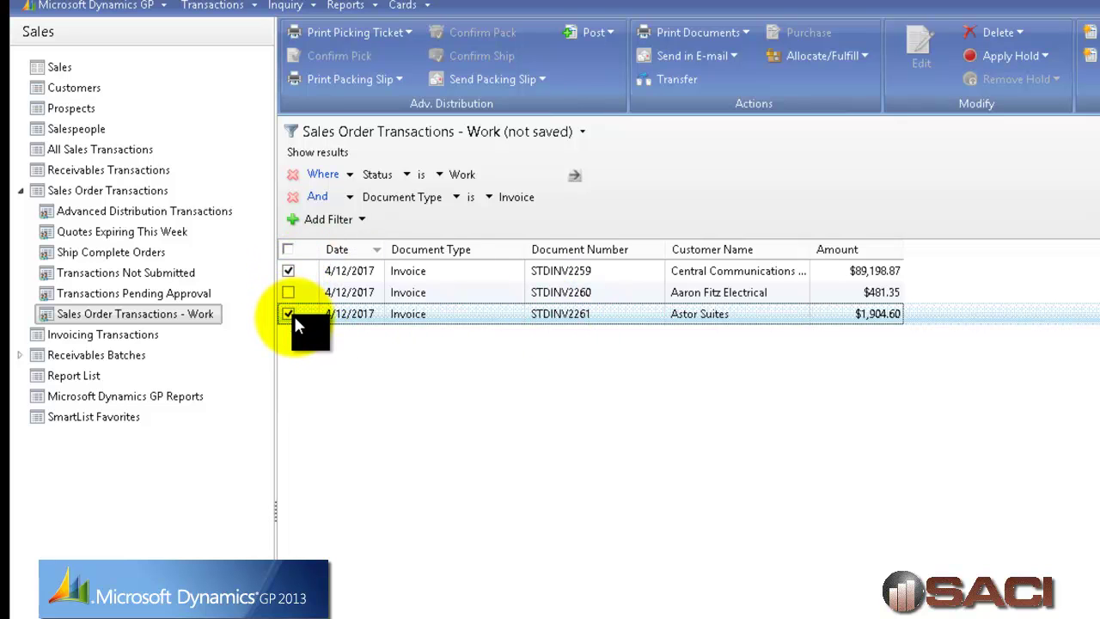
left_click(740, 34)
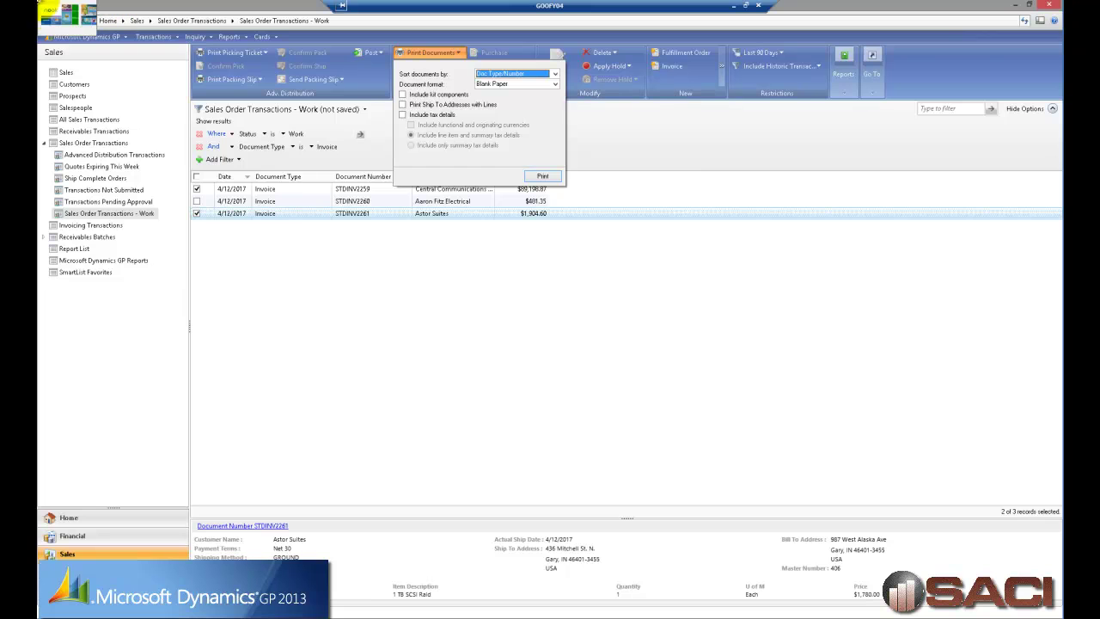
- Snap the Windows Store app beside the Dynamics GP window
left_click_drag(51, 13, 103, 257)
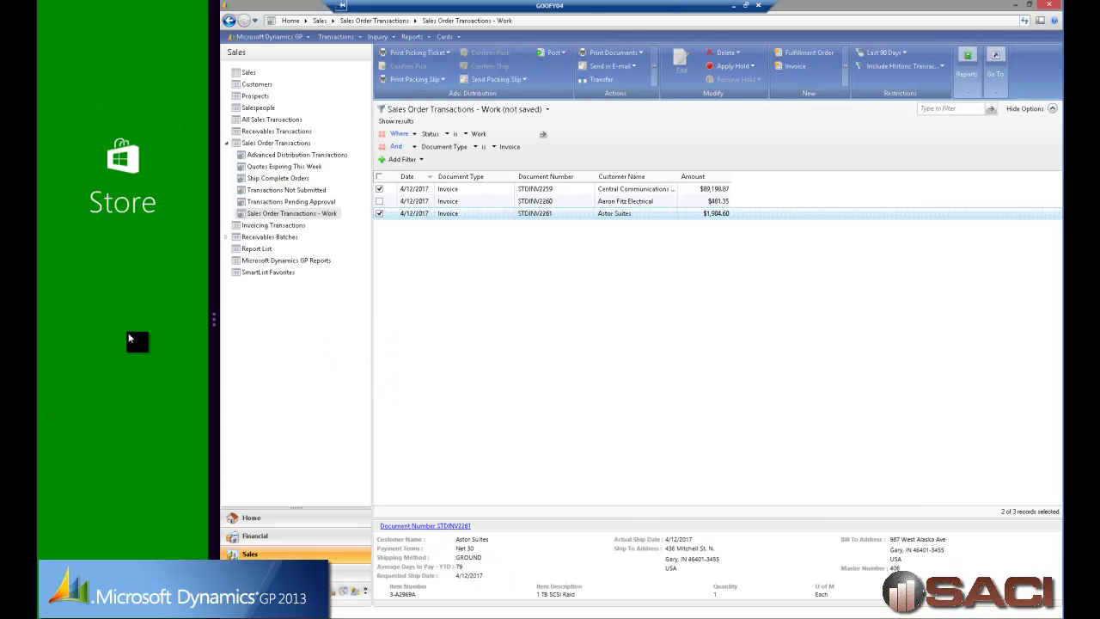